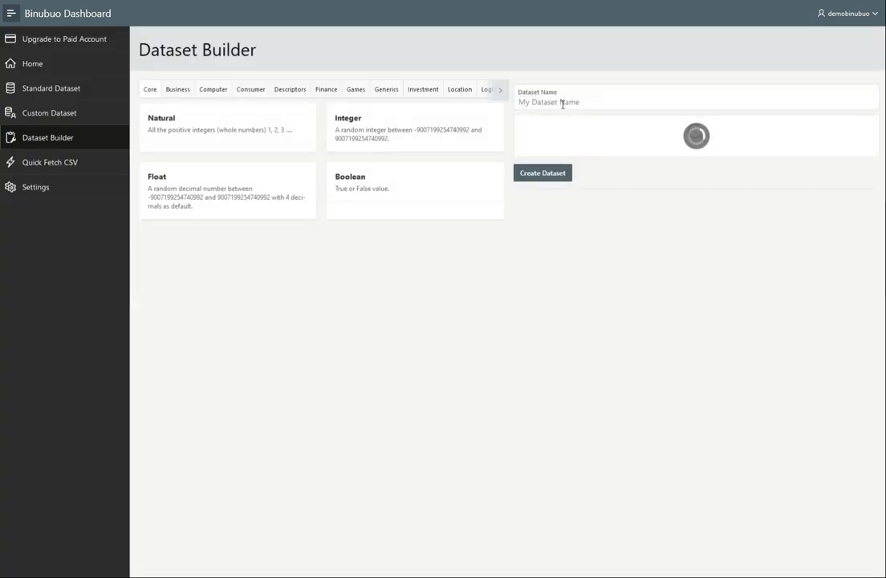
- Name the dataset MyFirstDataset and add the Personal ID generator and Gender generators to it
{"action": "left_click", "coordinate": [630, 101]}
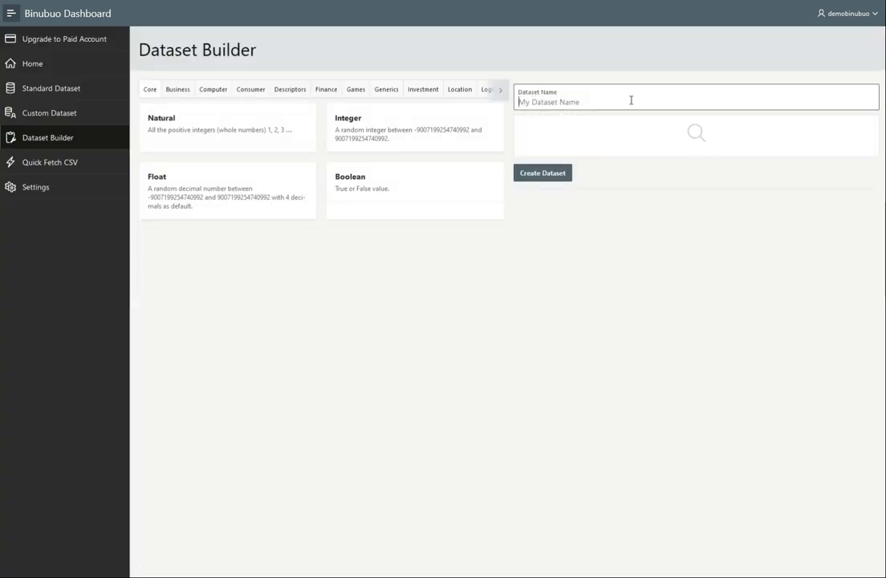
{"action": "type", "text": "MyFirstDataset"}
{"action": "mouse_move", "coordinate": [503, 93]}
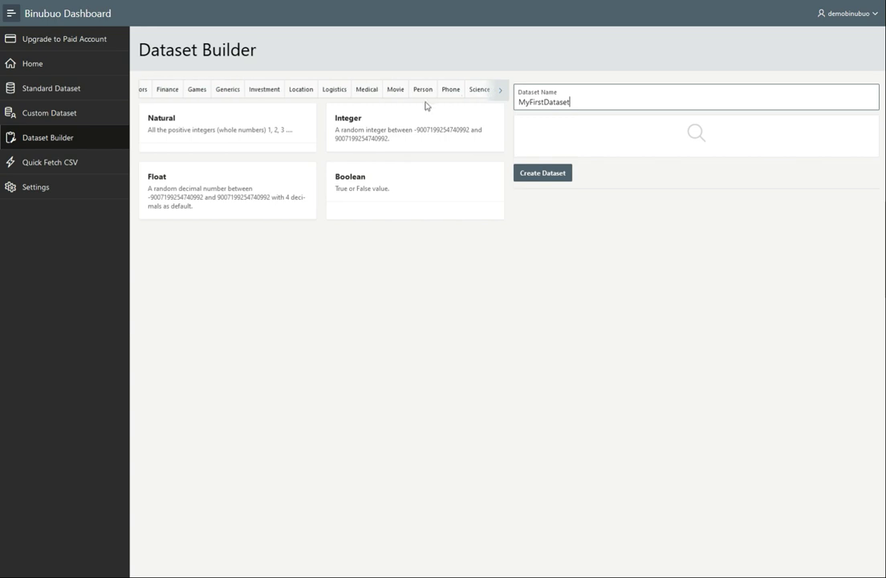
{"action": "left_click", "coordinate": [419, 93]}
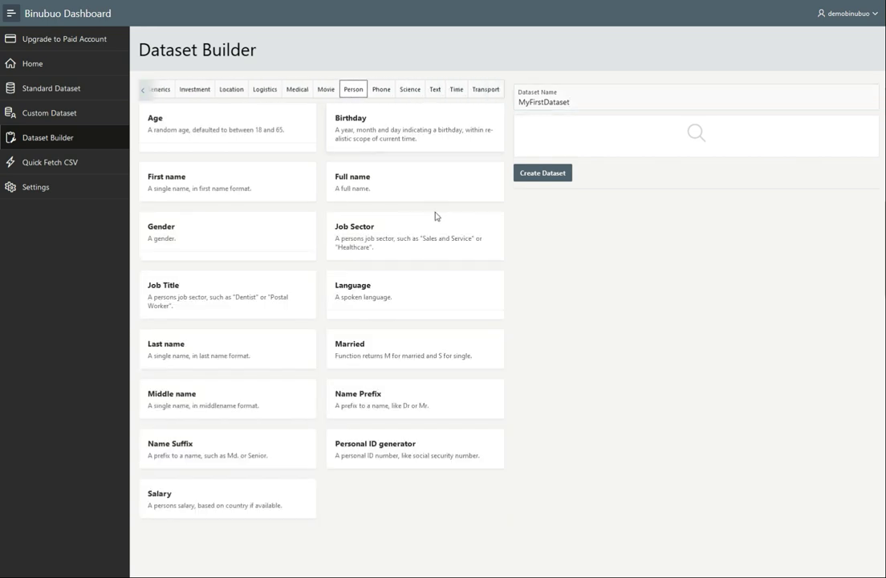
{"action": "left_click", "coordinate": [405, 447]}
{"action": "left_click", "coordinate": [227, 234]}
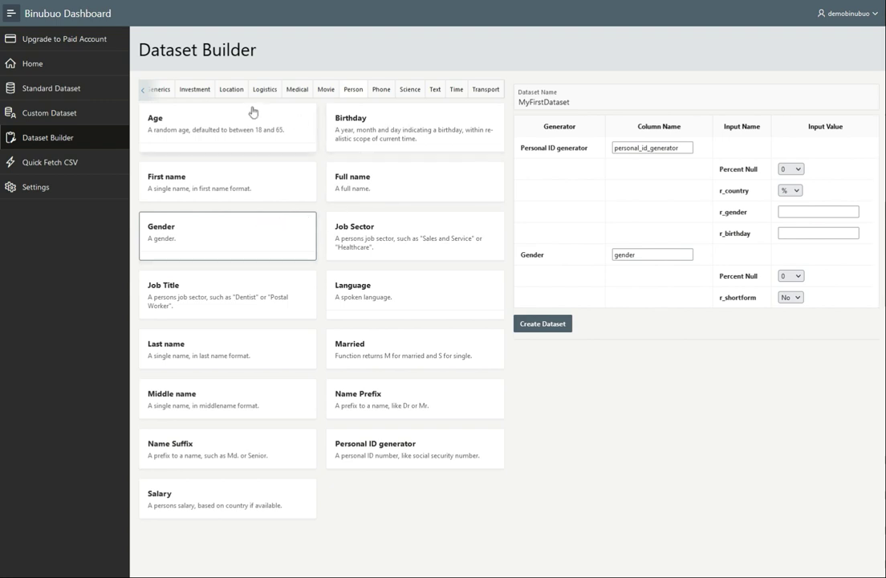
- Add the Country, First name and Last name generators to the dataset, in that order
{"action": "left_click", "coordinate": [232, 89]}
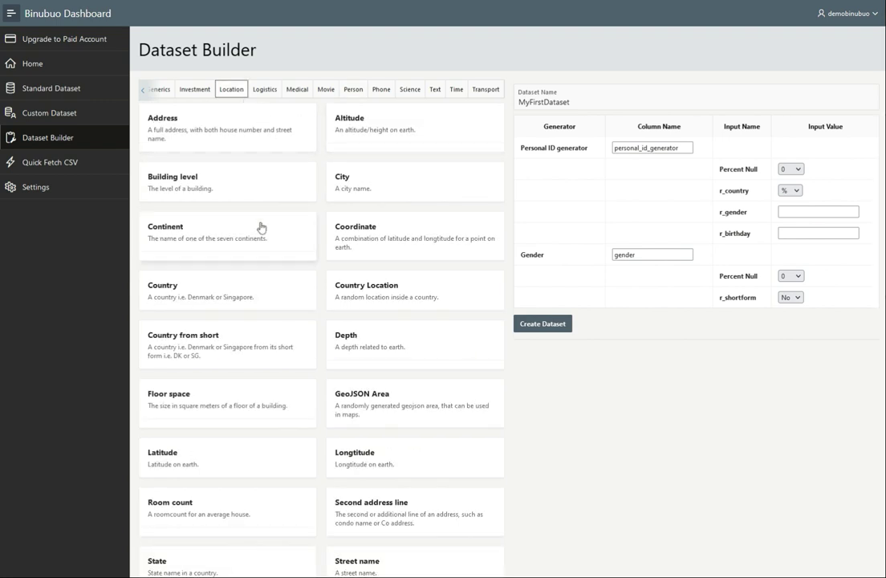
{"action": "left_click", "coordinate": [234, 285]}
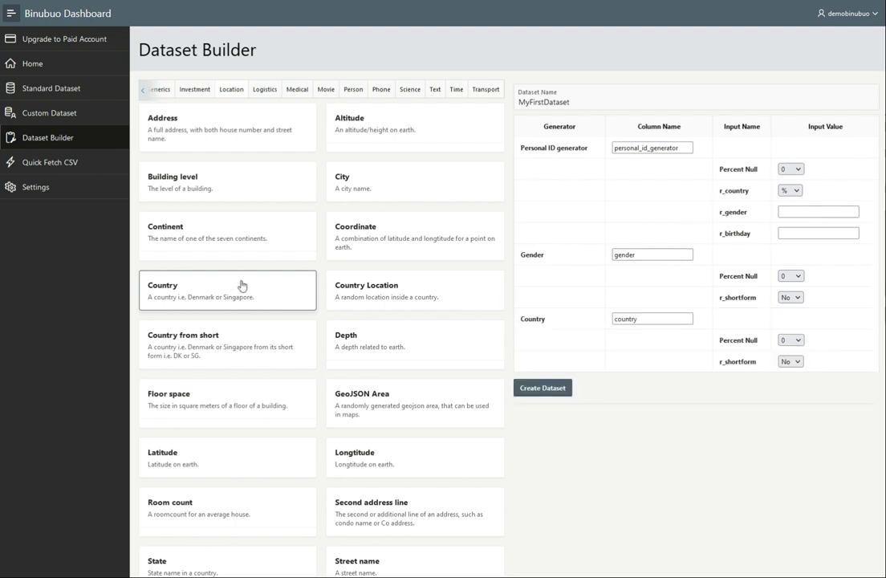
{"action": "left_click", "coordinate": [350, 93]}
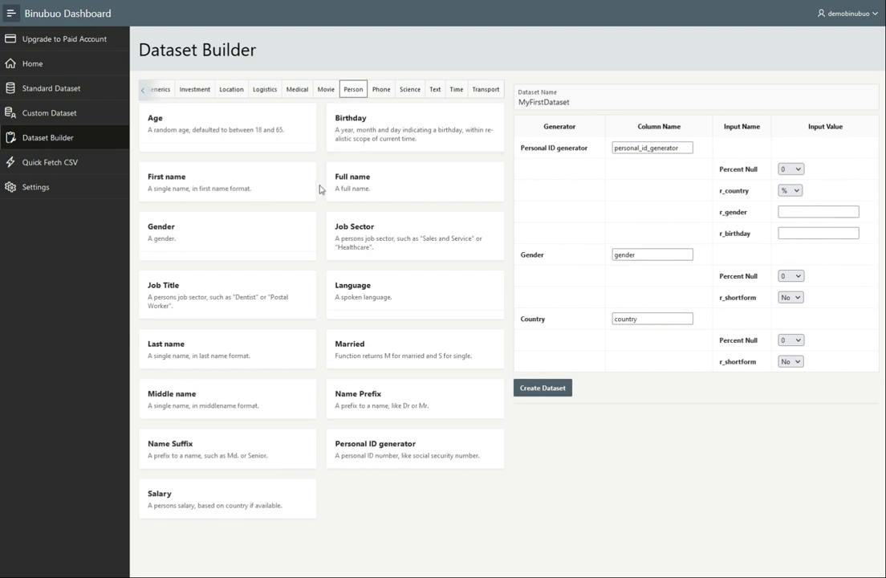
{"action": "left_click", "coordinate": [255, 185]}
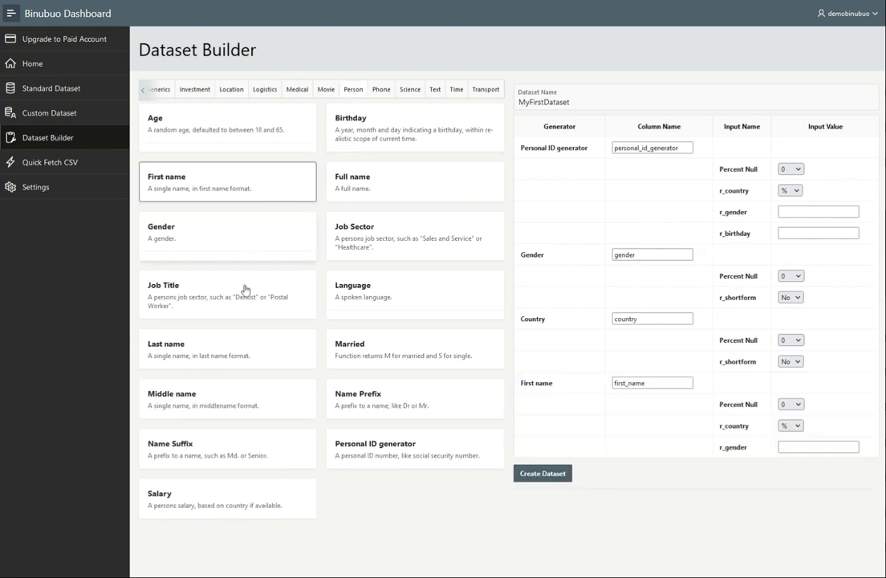
{"action": "left_click", "coordinate": [232, 350]}
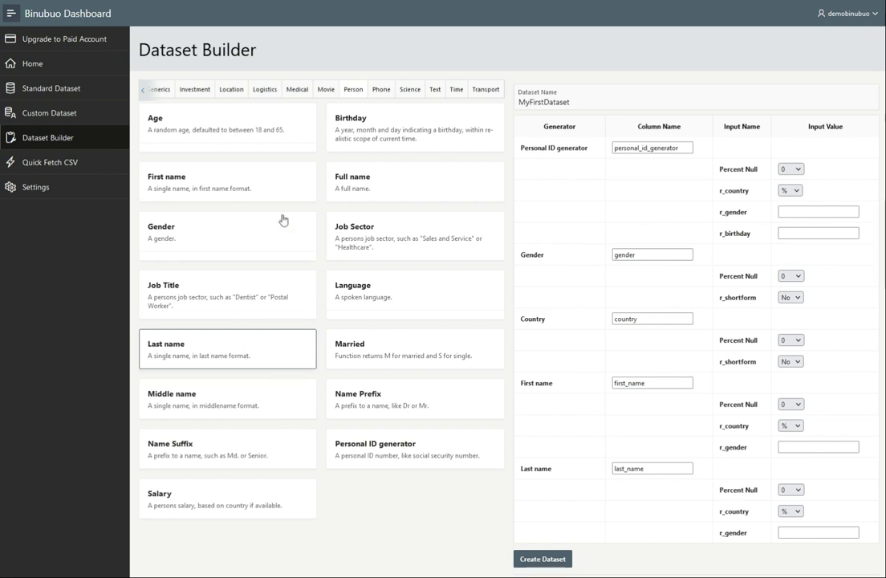
- Add the computer-related Email generator and the Phone number generator to the dataset
{"action": "left_click", "coordinate": [142, 90]}
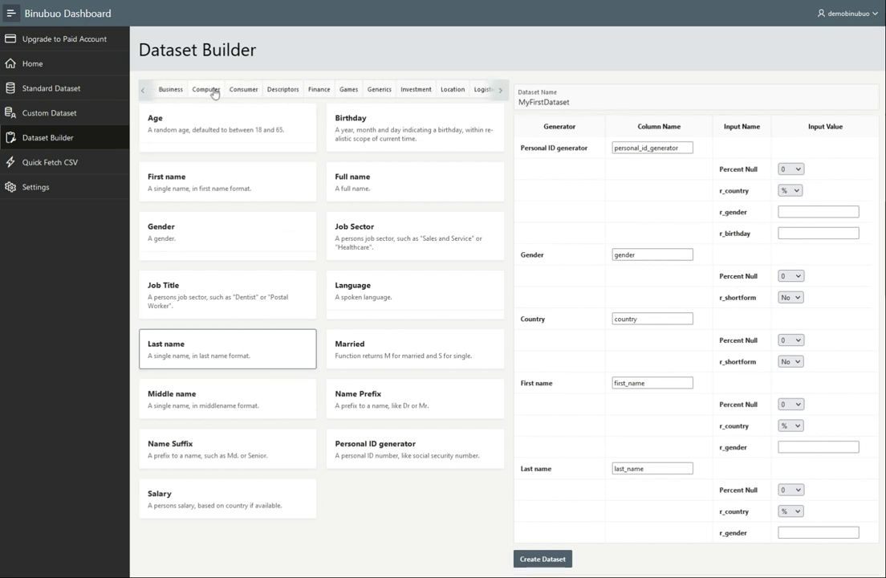
{"action": "left_click", "coordinate": [213, 91]}
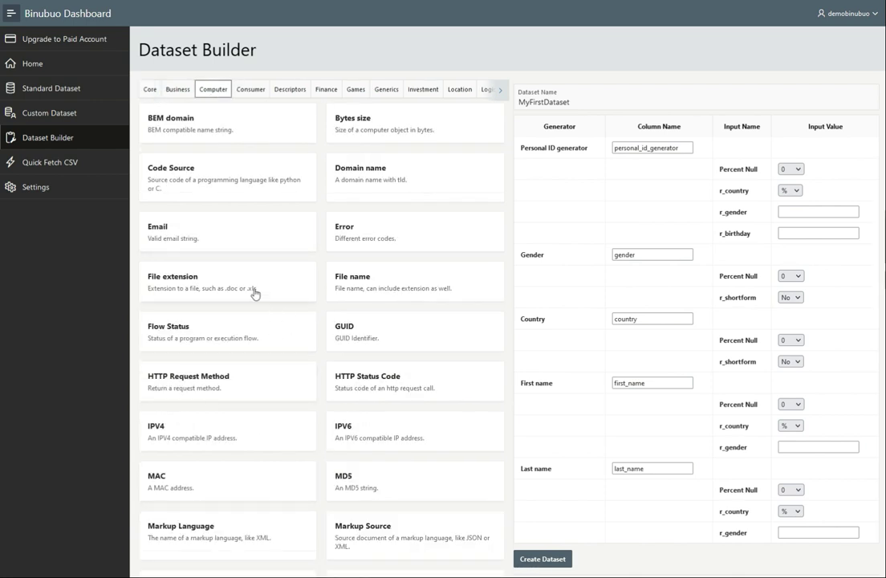
{"action": "left_click", "coordinate": [201, 238]}
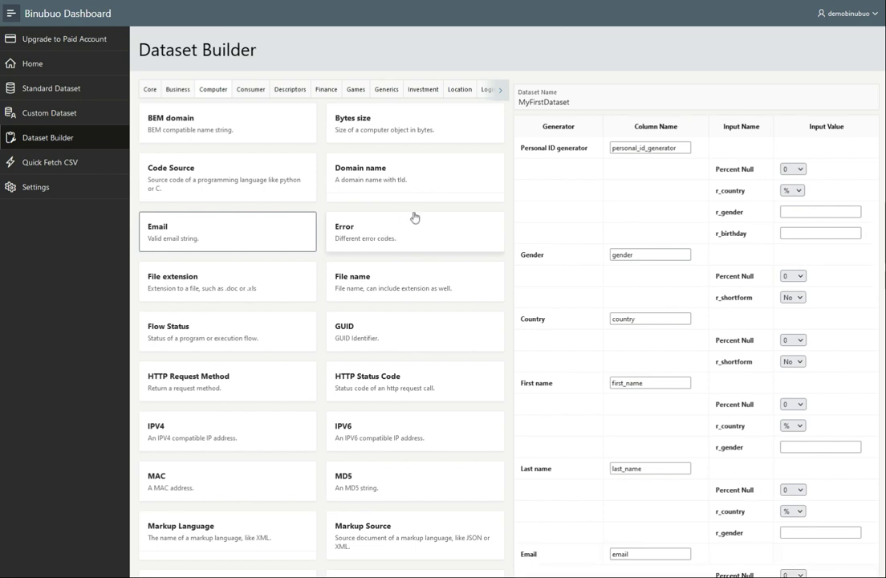
{"action": "mouse_move", "coordinate": [501, 94]}
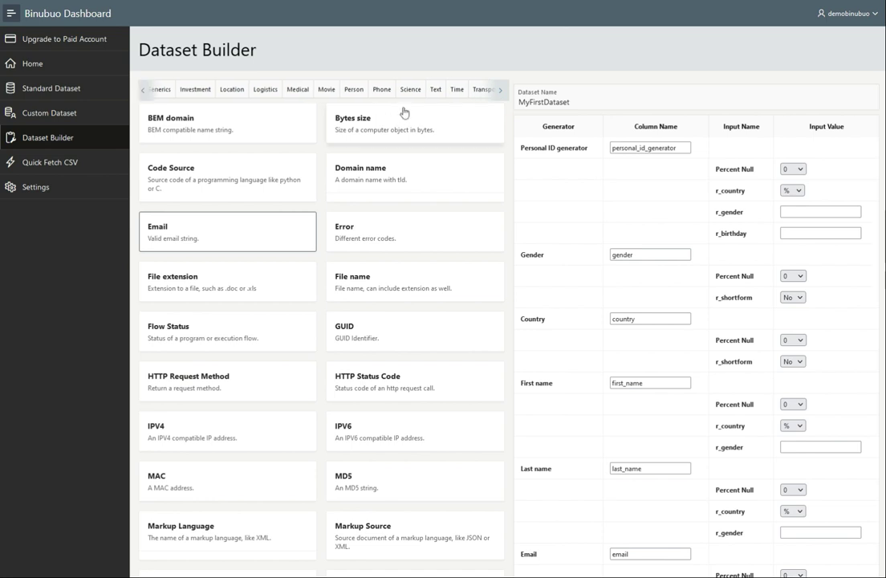
{"action": "left_click", "coordinate": [381, 89]}
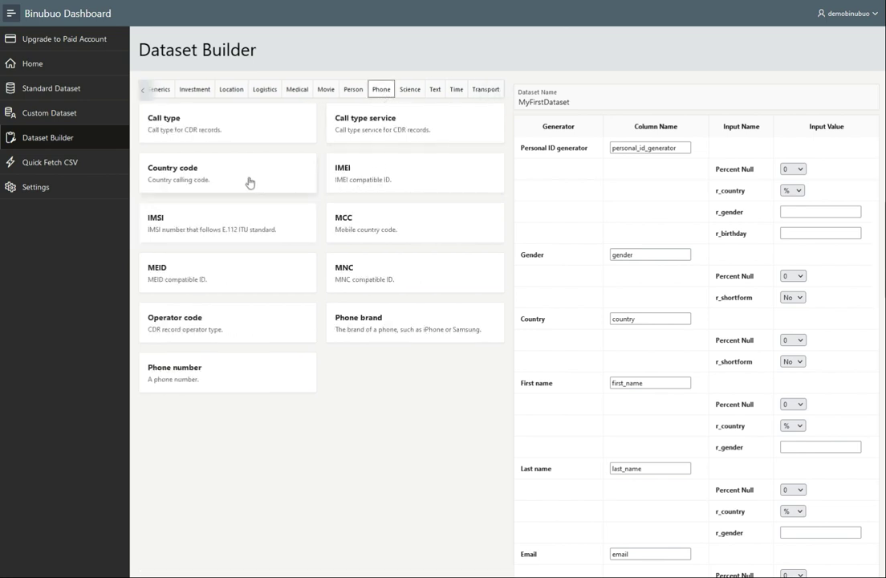
{"action": "left_click", "coordinate": [231, 374]}
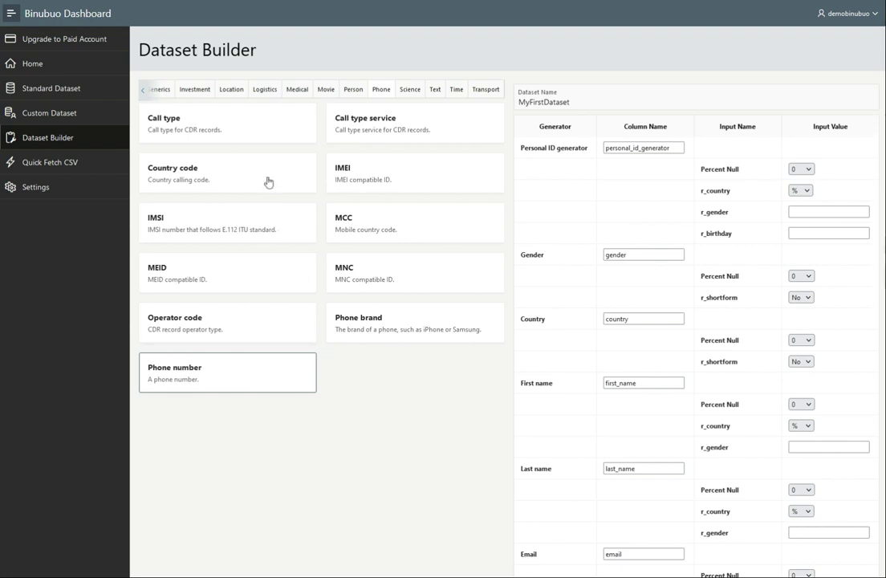
- Add the State, City and Zipcode location generators to the dataset
{"action": "left_click", "coordinate": [232, 90]}
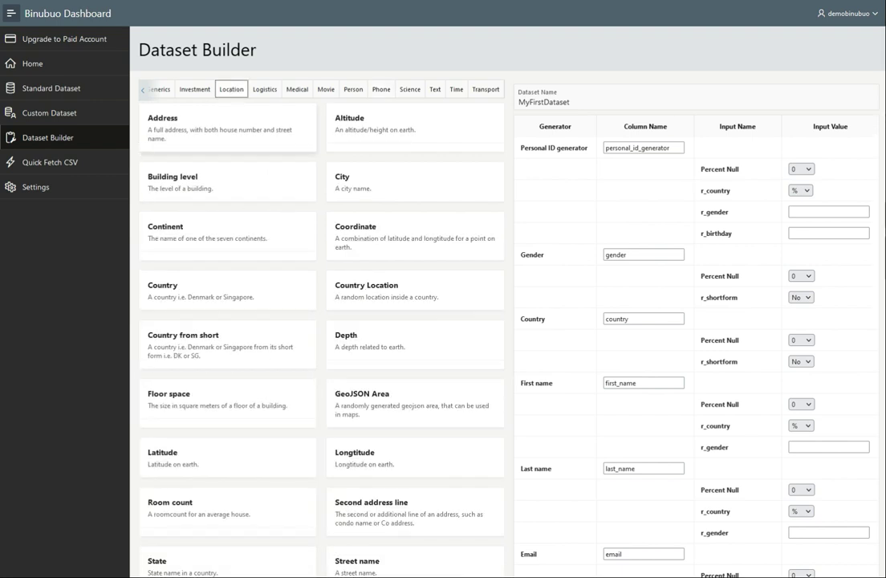
{"action": "left_click", "coordinate": [181, 559]}
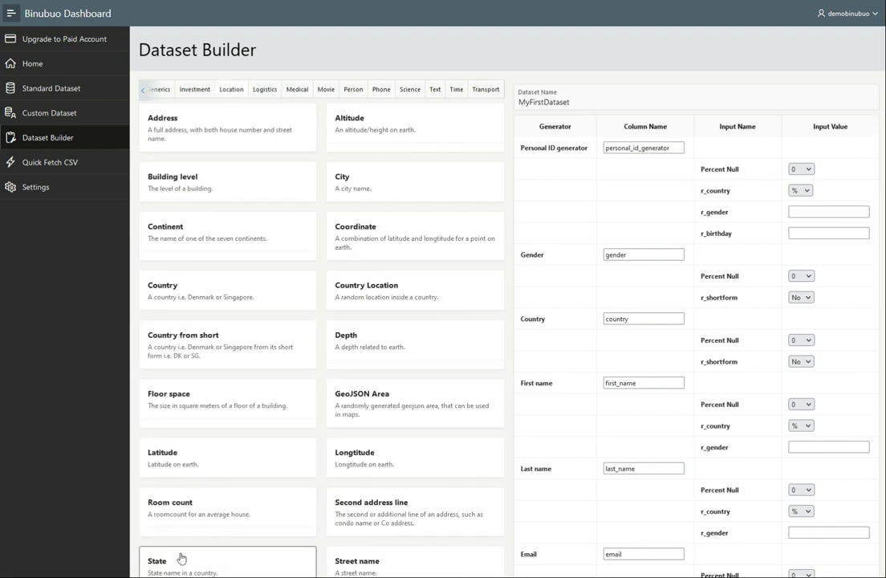
{"action": "left_click", "coordinate": [395, 186]}
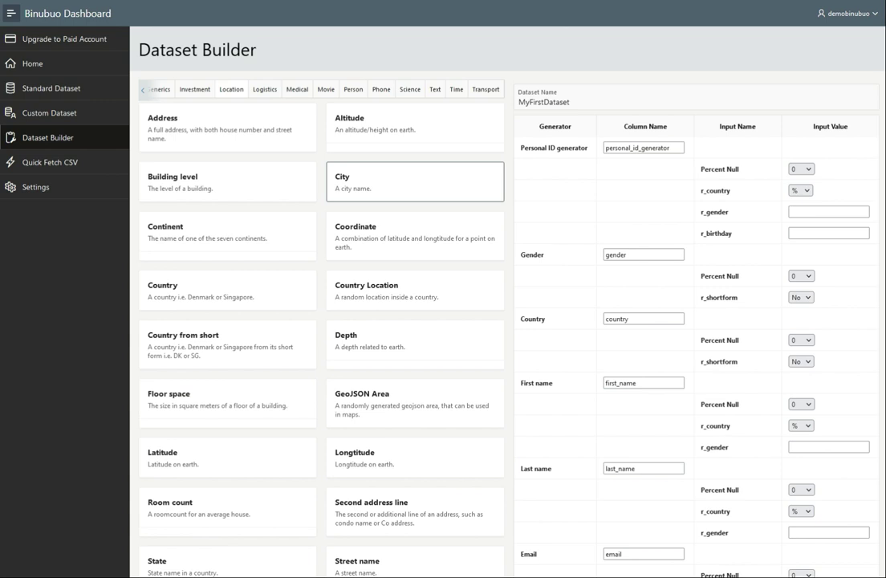
{"action": "scroll", "coordinate": [281, 362], "scroll_direction": "down", "scroll_amount": 5}
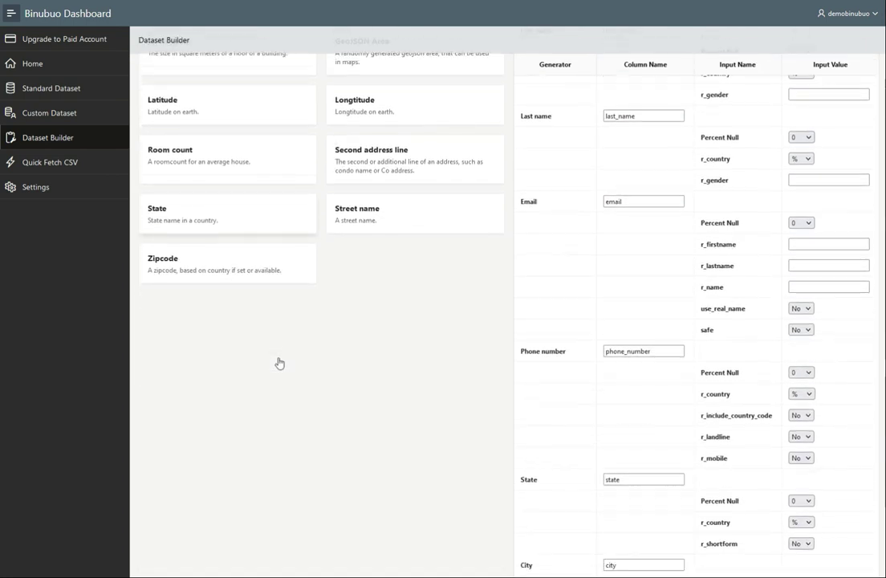
{"action": "left_click", "coordinate": [229, 262]}
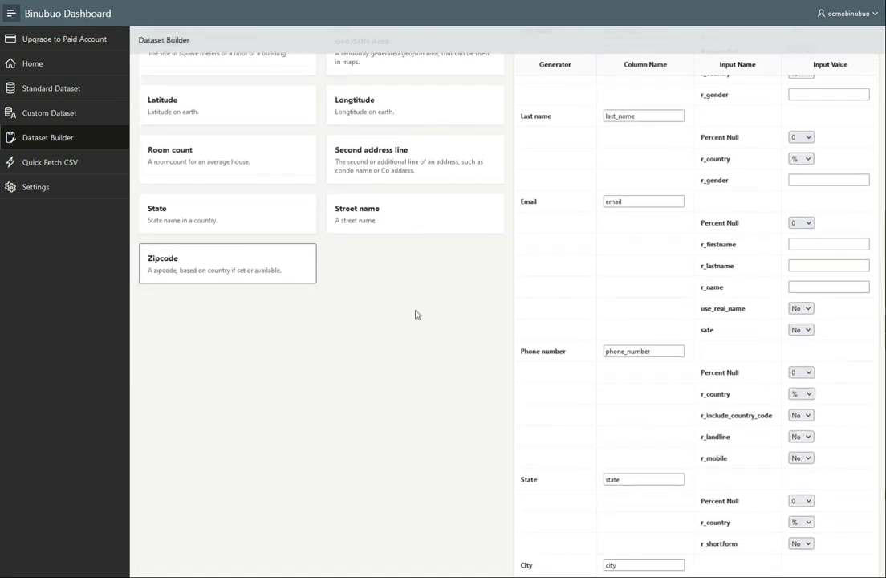
- Rename the Personal ID generator's column to people_id
{"action": "scroll", "coordinate": [416, 315], "scroll_direction": "up", "scroll_amount": 5}
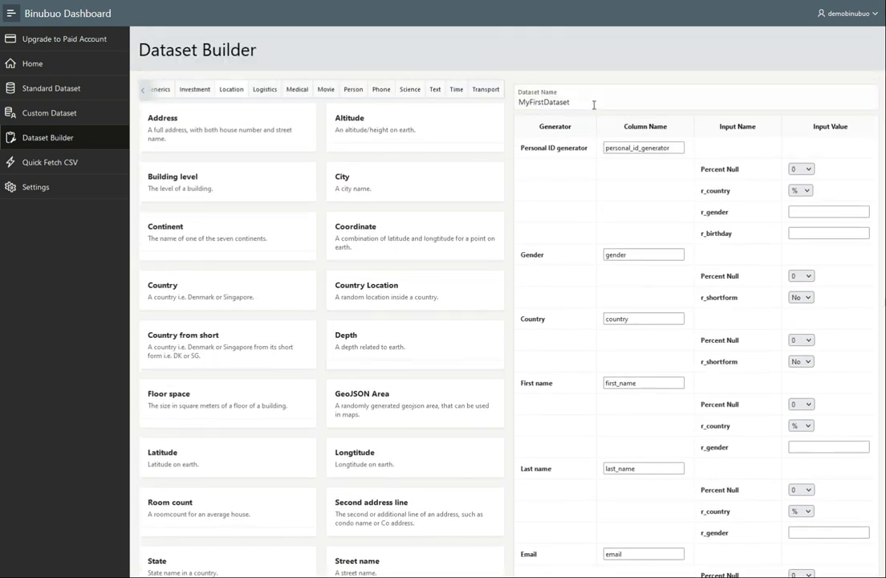
{"action": "left_click", "coordinate": [663, 147]}
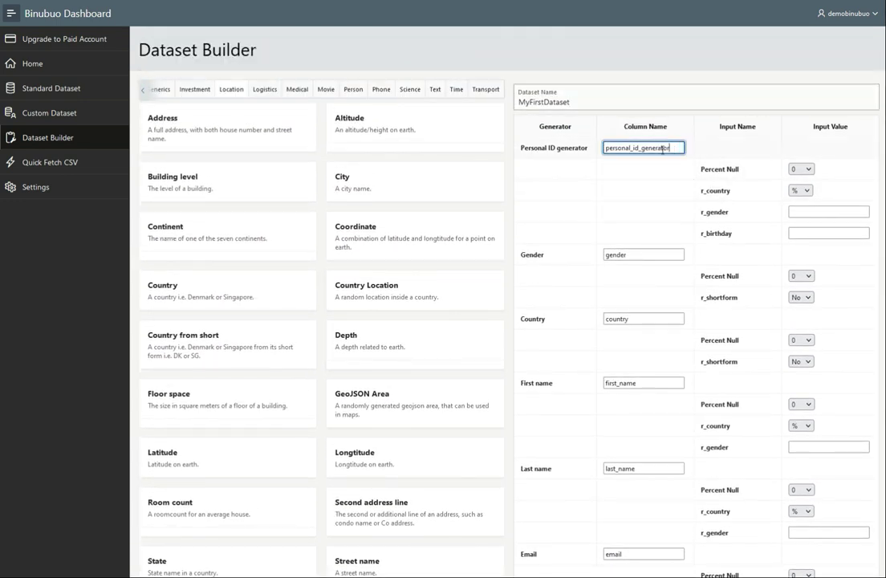
{"action": "left_click_drag", "start_coordinate": [663, 148], "coordinate": [601, 148]}
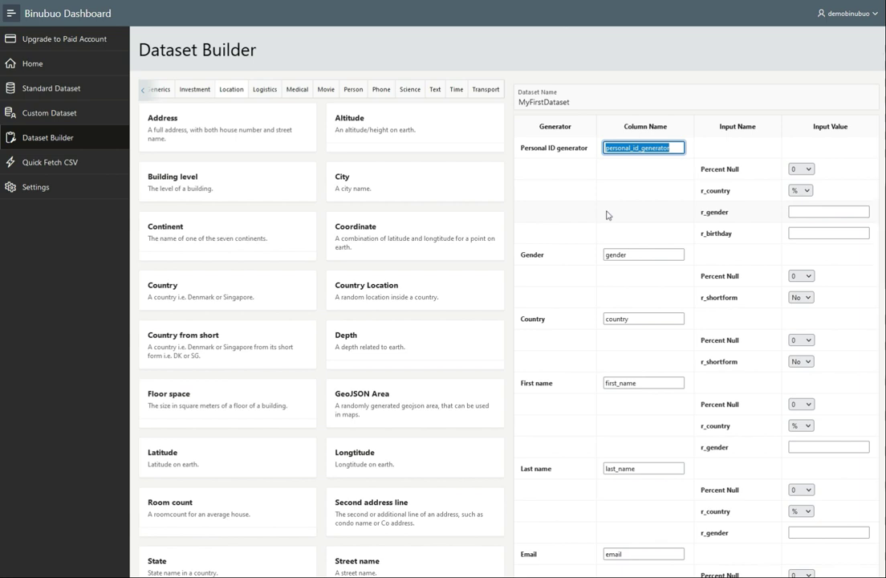
{"action": "type", "text": "people_id"}
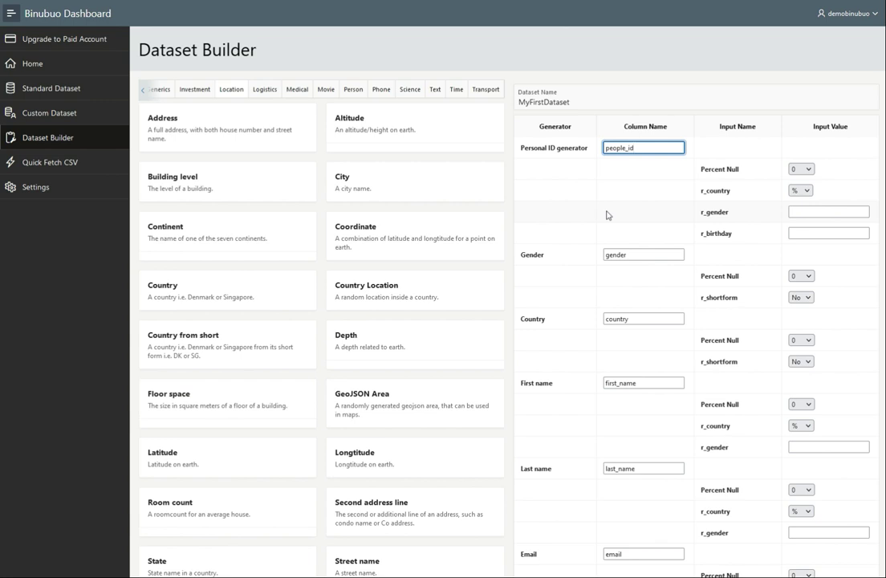
- Rename the Email generator's column to email_address and set its Percent Null to 25
{"action": "scroll", "coordinate": [642, 224], "scroll_direction": "down", "scroll_amount": 4}
{"action": "left_click", "coordinate": [649, 217]}
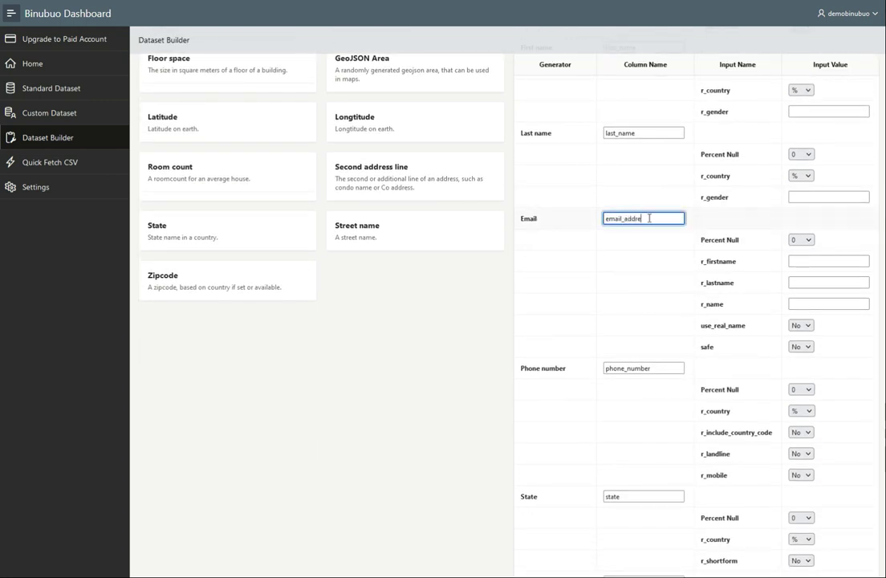
{"action": "type", "text": "ss"}
{"action": "left_click", "coordinate": [808, 240]}
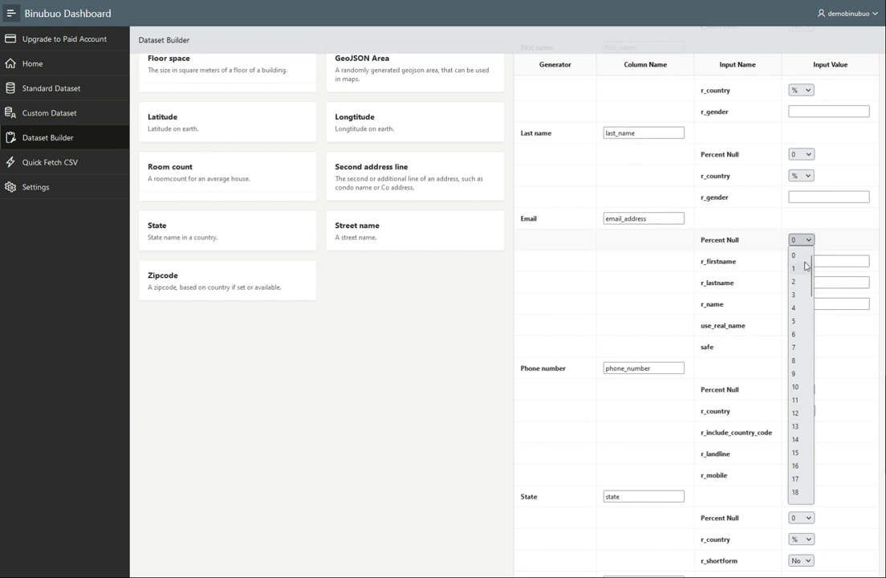
{"action": "scroll", "coordinate": [797, 343], "scroll_direction": "down", "scroll_amount": 3}
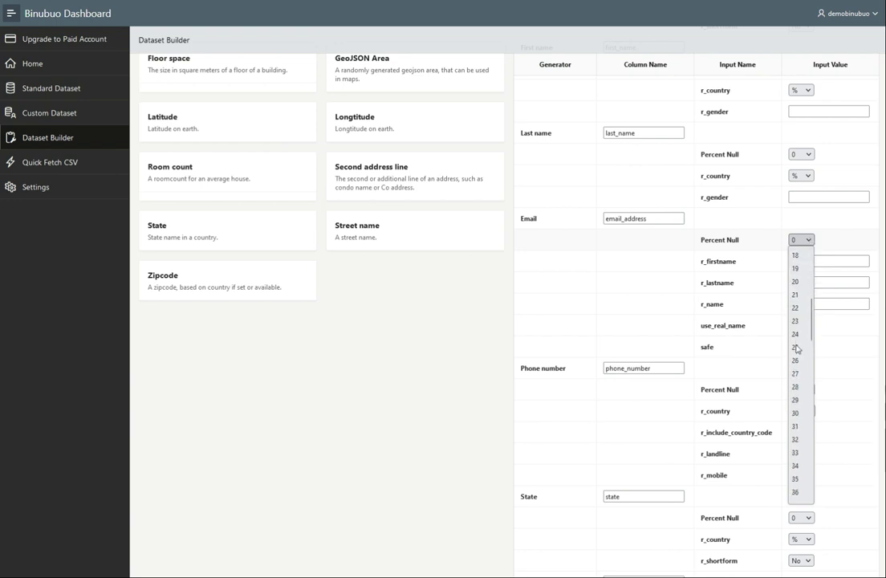
{"action": "left_click", "coordinate": [797, 347]}
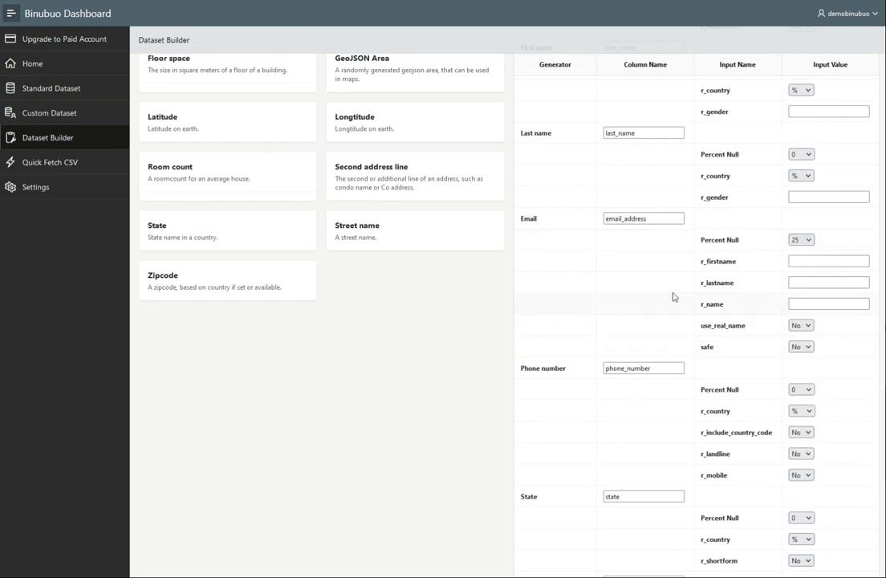
- Shorten the Phone number generator's column name to phone and choose a nonzero Percent Null for it
{"action": "scroll", "coordinate": [647, 294], "scroll_direction": "down", "scroll_amount": 2}
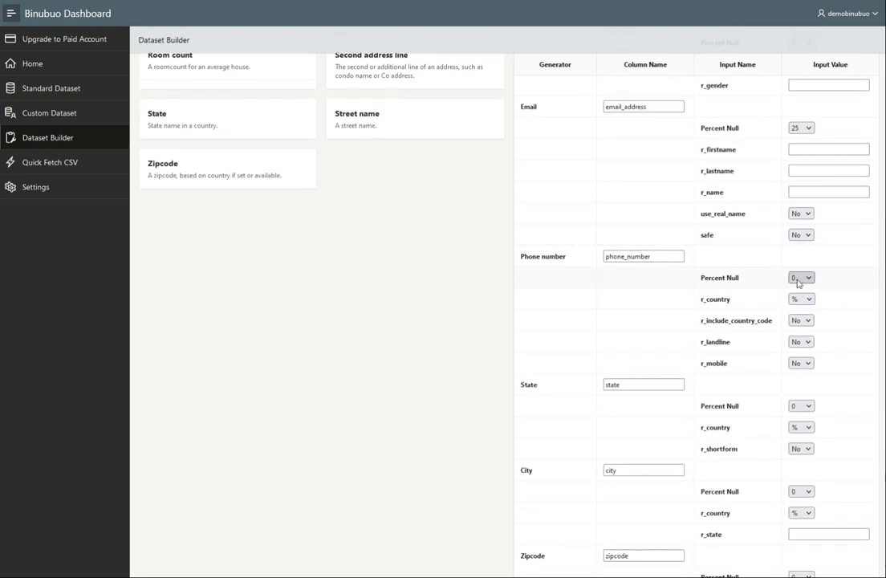
{"action": "left_click_drag", "start_coordinate": [672, 256], "coordinate": [625, 257]}
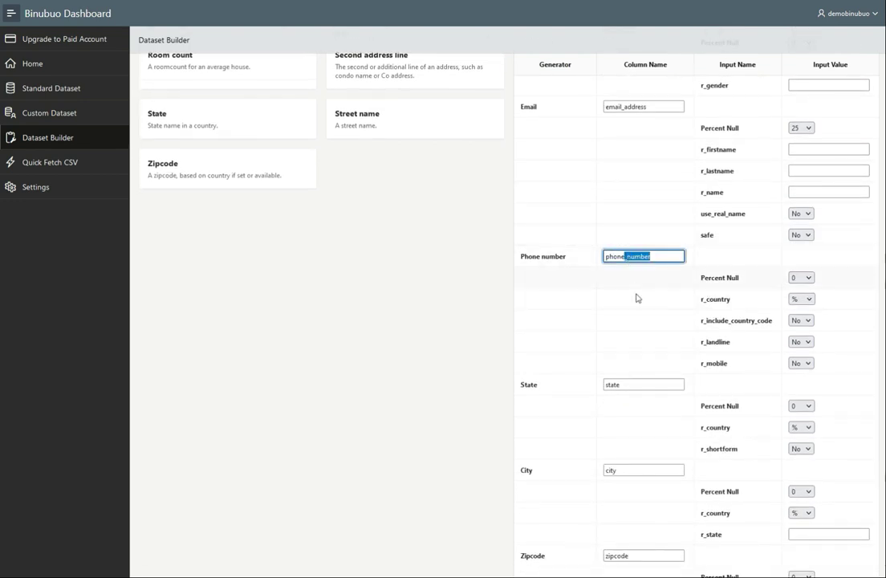
{"action": "key", "text": "BackSpace"}
{"action": "left_click", "coordinate": [808, 278]}
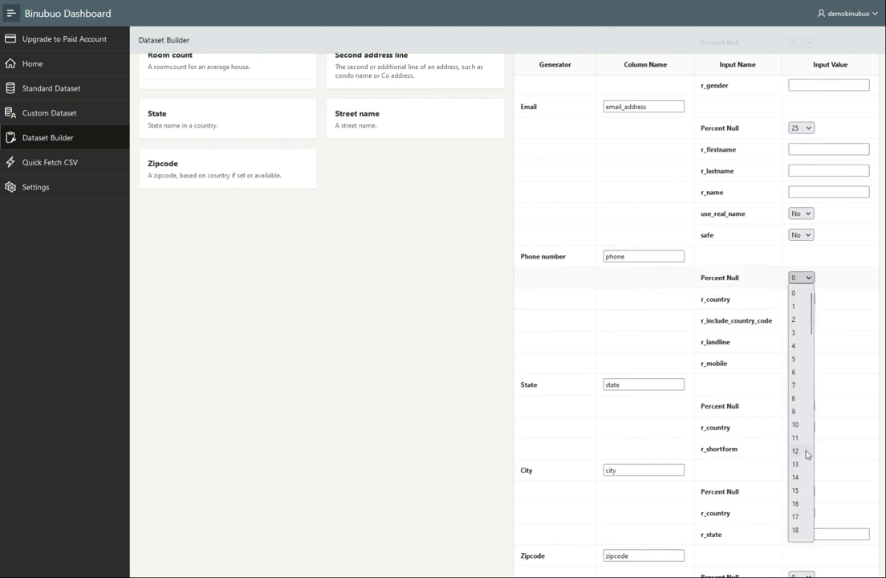
{"action": "scroll", "coordinate": [807, 455], "scroll_direction": "down", "scroll_amount": 2}
{"action": "left_click", "coordinate": [804, 455]}
- Create the dataset and generate its example data output twice to compare the sample rows
{"action": "scroll", "coordinate": [642, 352], "scroll_direction": "down", "scroll_amount": 1}
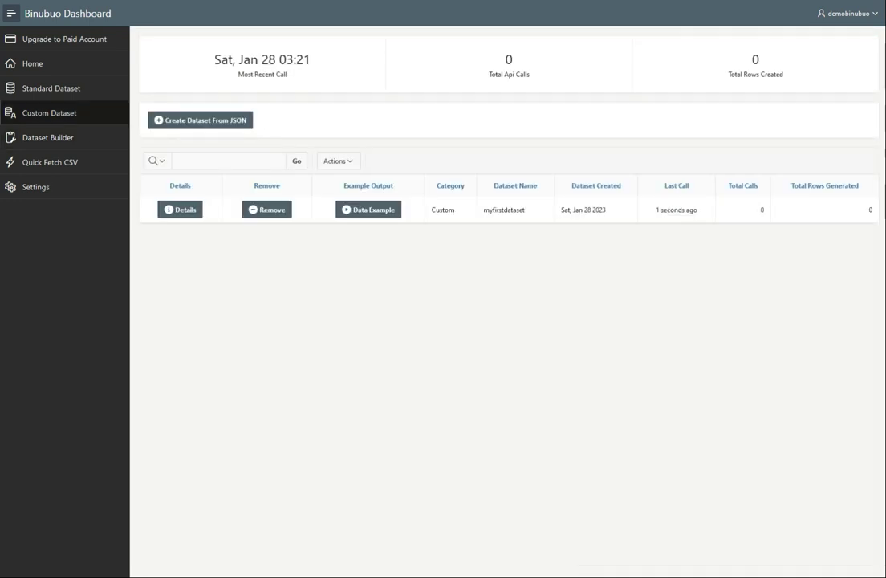
{"action": "left_click", "coordinate": [373, 209]}
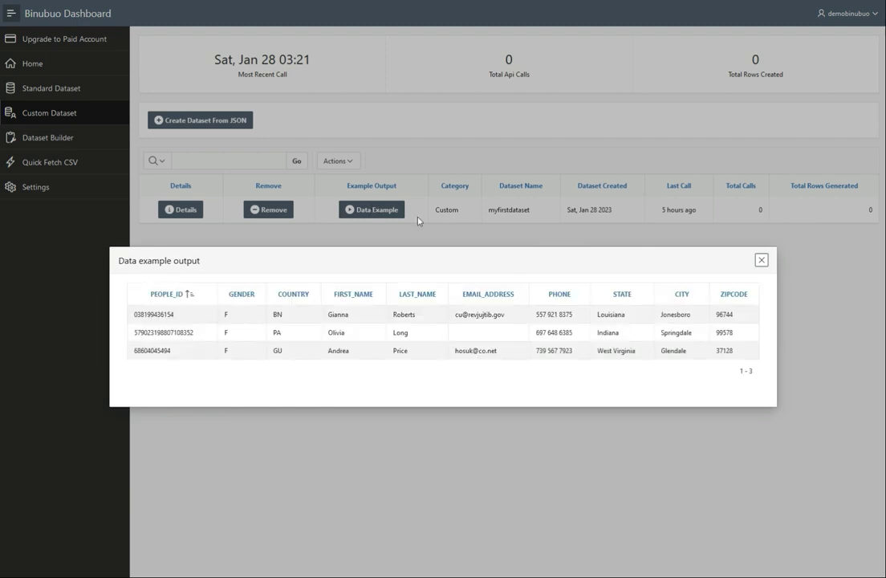
{"action": "left_click", "coordinate": [761, 261]}
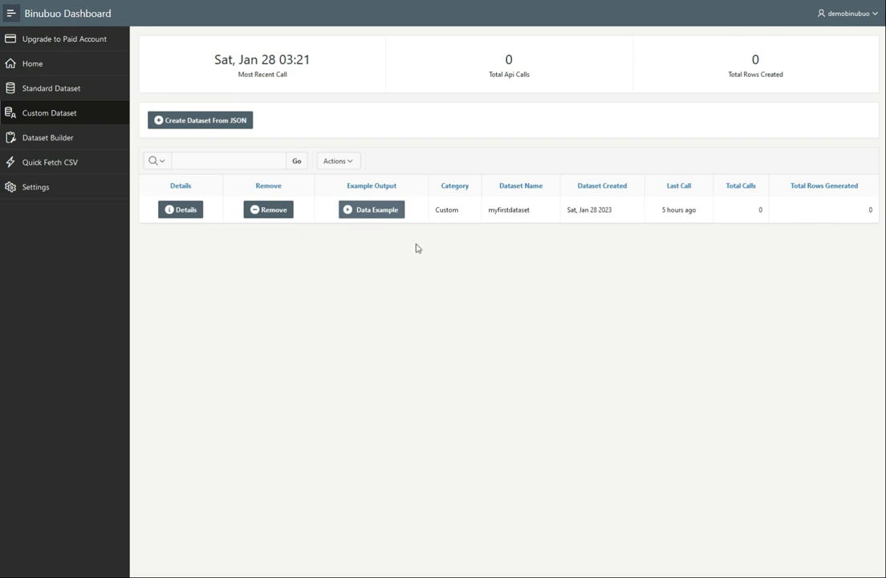
{"action": "left_click", "coordinate": [381, 212]}
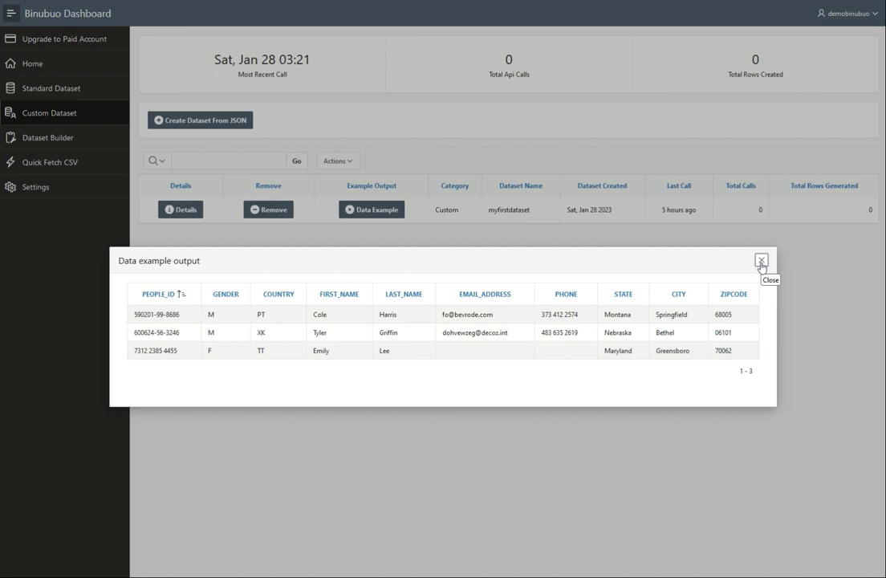
- Generate another example data output for myfirstdataset, review its sample rows, and close the output window
{"action": "left_click", "coordinate": [761, 263]}
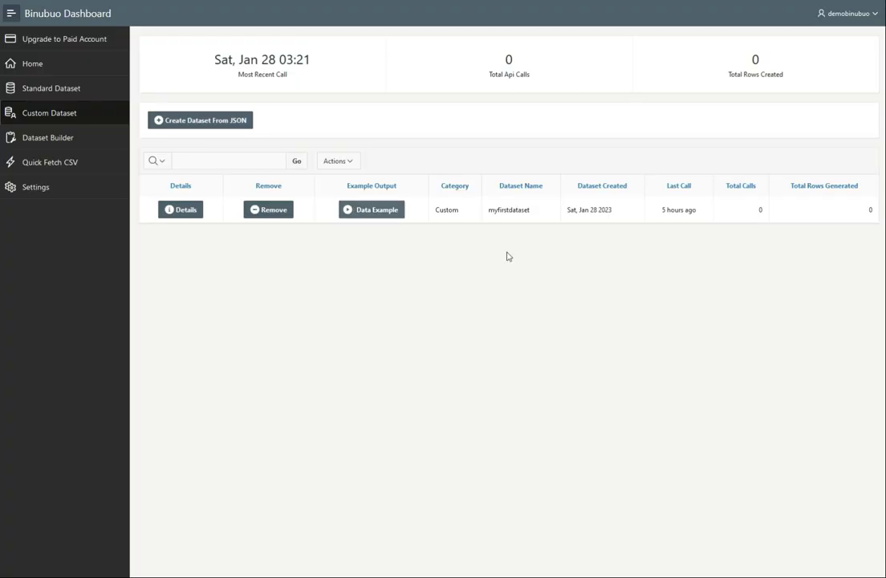
{"action": "left_click", "coordinate": [365, 215]}
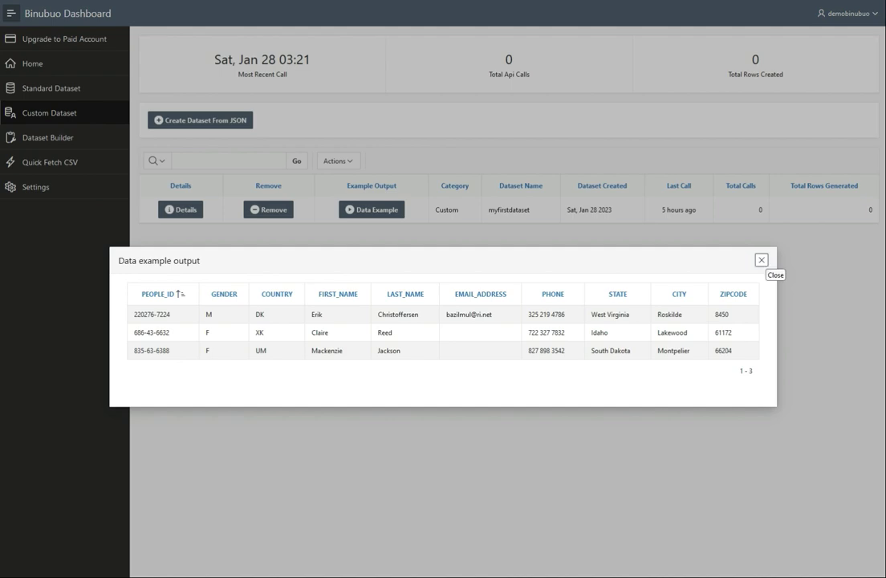
{"action": "left_click", "coordinate": [761, 260]}
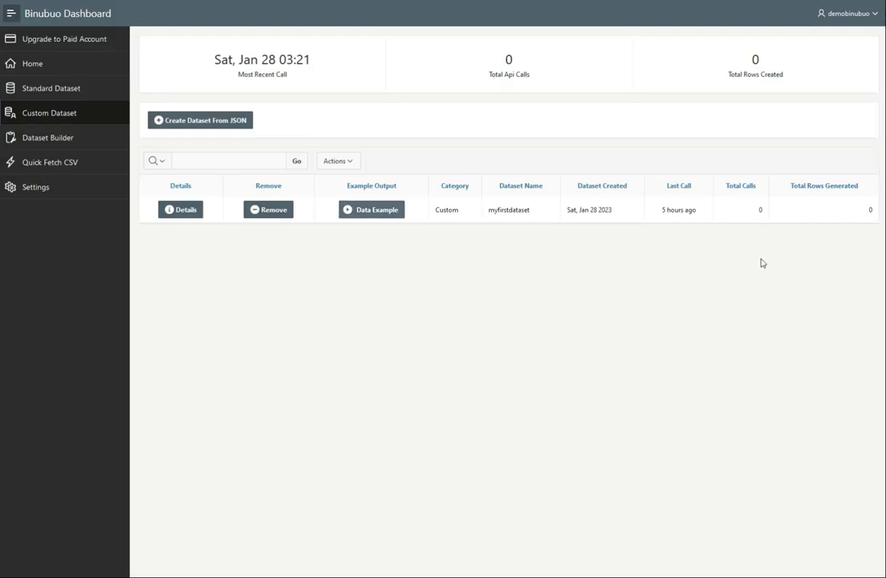
- Open the details of myfirstdataset and copy the GET URL for retrieving N rows from the dataset
{"action": "left_click", "coordinate": [183, 213]}
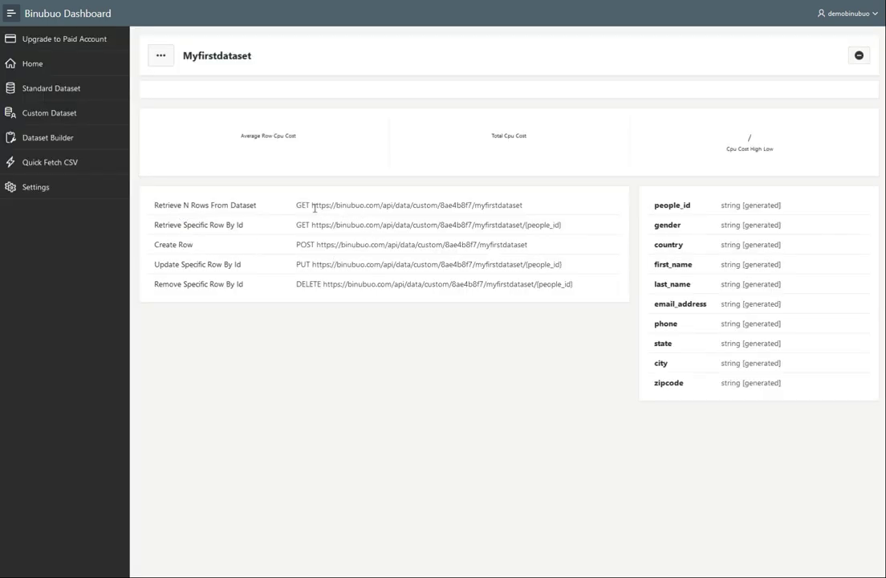
{"action": "left_click_drag", "start_coordinate": [313, 205], "coordinate": [521, 206]}
{"action": "key", "text": "ctrl+c"}
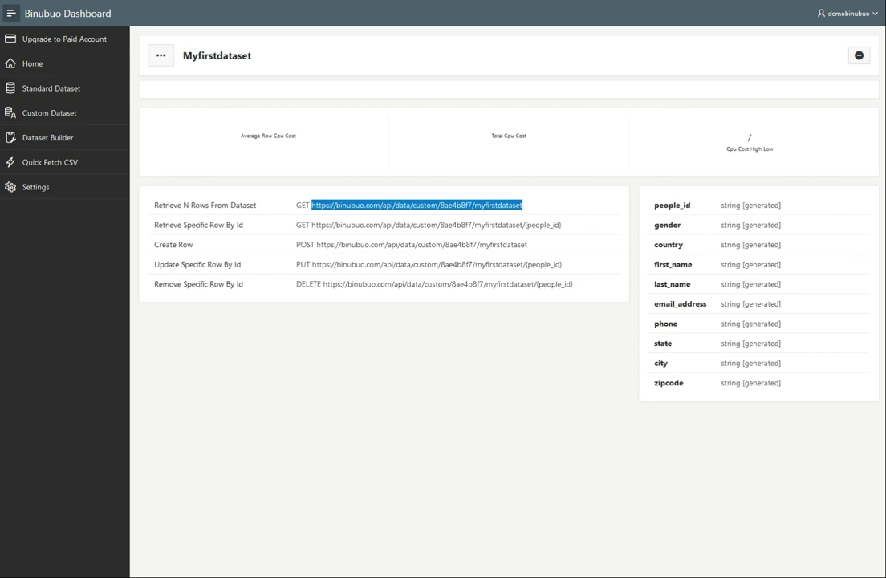
- Copy the API key from the dashboard settings and store it in the variable $my_key in Windows PowerShell
{"action": "left_click", "coordinate": [50, 189]}
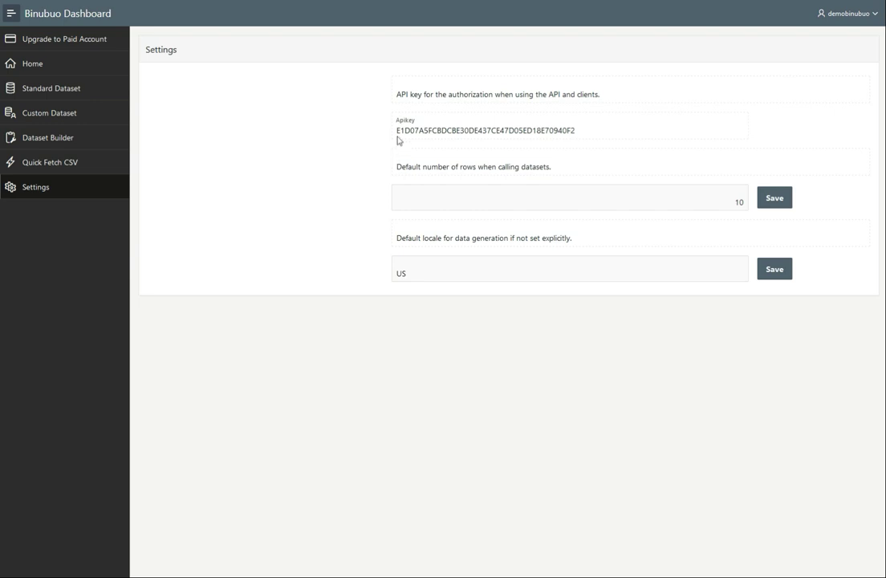
{"action": "left_click_drag", "start_coordinate": [396, 131], "coordinate": [576, 135]}
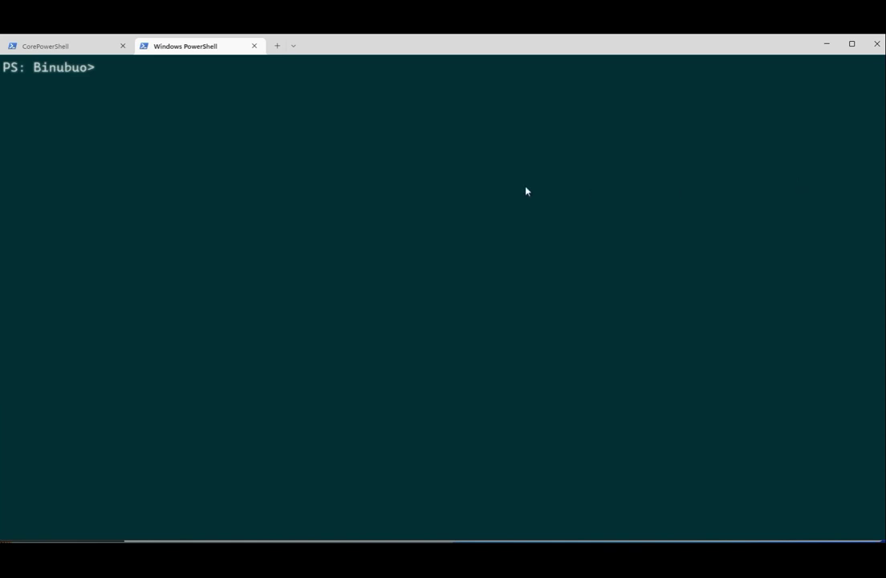
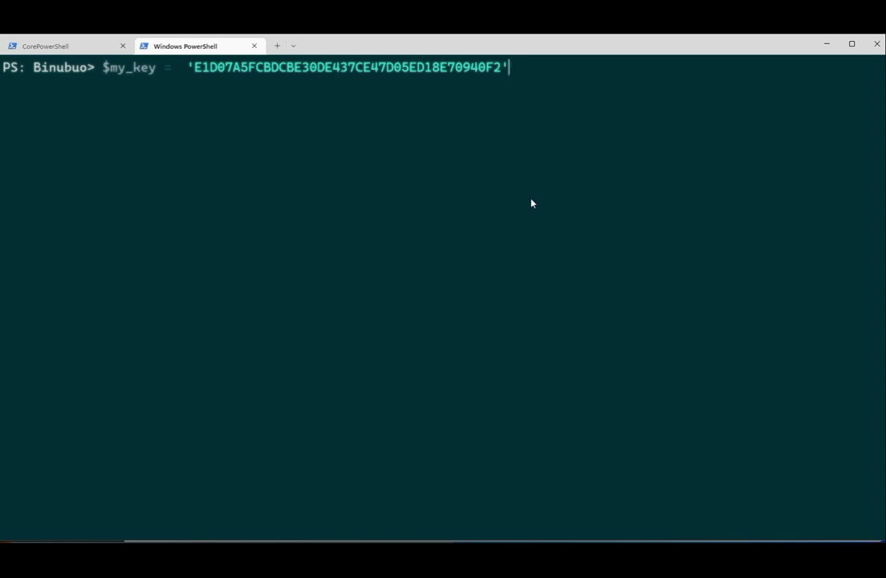
{"action": "key", "text": "Return"}
- Begin a curl command with the header hashtable @{"x-binubuo-key" = $my_key}, enclosed in curly braces
{"action": "type", "text": "curl "}
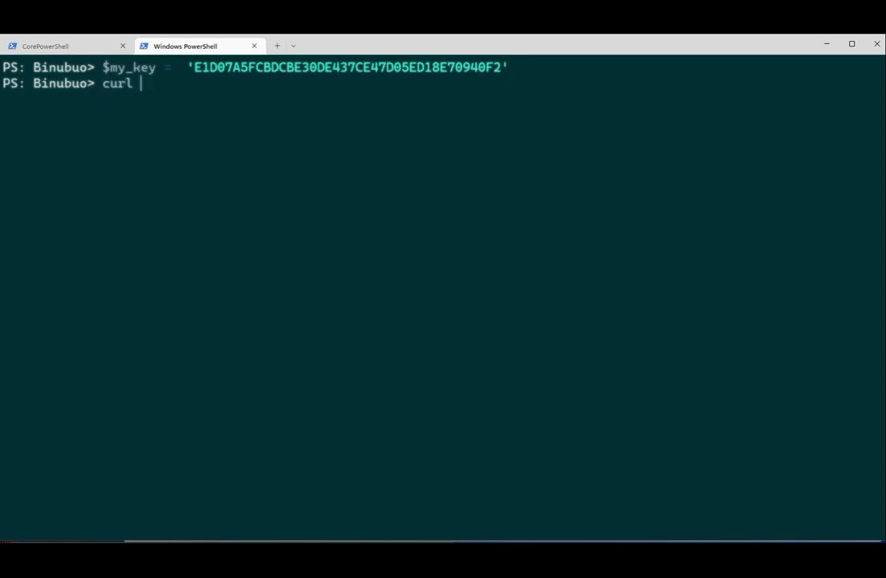
{"action": "type", "text": "-H @(\"x-binubuo-key\" = $my_key"}
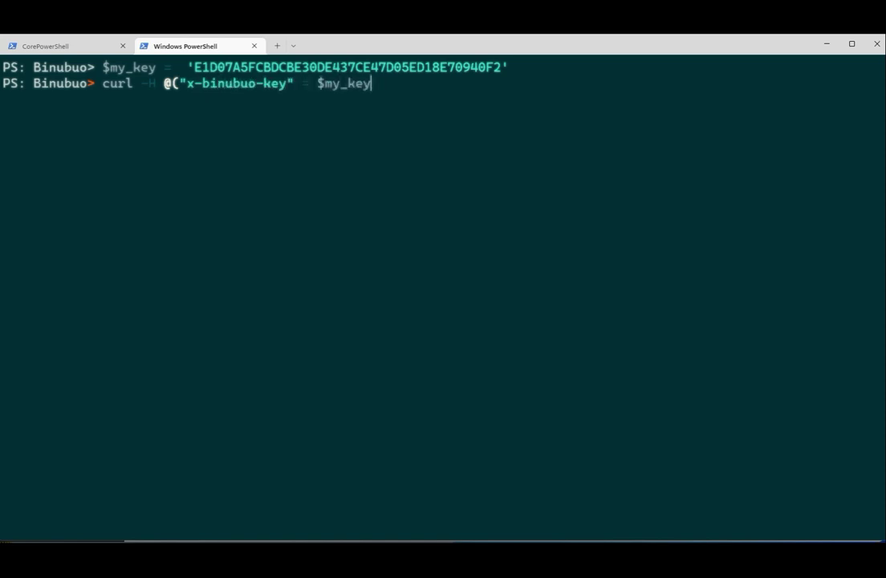
{"action": "type", "text": "}"}
{"action": "key", "text": "Left"}
{"action": "key", "text": "Left"}
{"action": "key", "text": "Left"}
{"action": "key", "text": "Left"}
{"action": "key", "text": "Left"}
{"action": "key", "text": "Left"}
{"action": "key", "text": "Left"}
{"action": "key", "text": "Left"}
{"action": "key", "text": "Left"}
{"action": "key", "text": "Left"}
{"action": "key", "text": "Left"}
{"action": "key", "text": "Left"}
{"action": "key", "text": "Left"}
{"action": "key", "text": "Left"}
{"action": "key", "text": "Left"}
{"action": "key", "text": "Left"}
{"action": "key", "text": "Left"}
{"action": "key", "text": "Left"}
{"action": "key", "text": "Left"}
{"action": "key", "text": "Left"}
{"action": "key", "text": "BackSpace"}
{"action": "type", "text": "{"}
{"action": "key", "text": "End"}
- Complete the request with the GET method and the copied myfirstdataset URL, expand Content through Select-Object, and run it
{"action": "type", "text": "-Method"}
{"action": "type", "text": "'"}
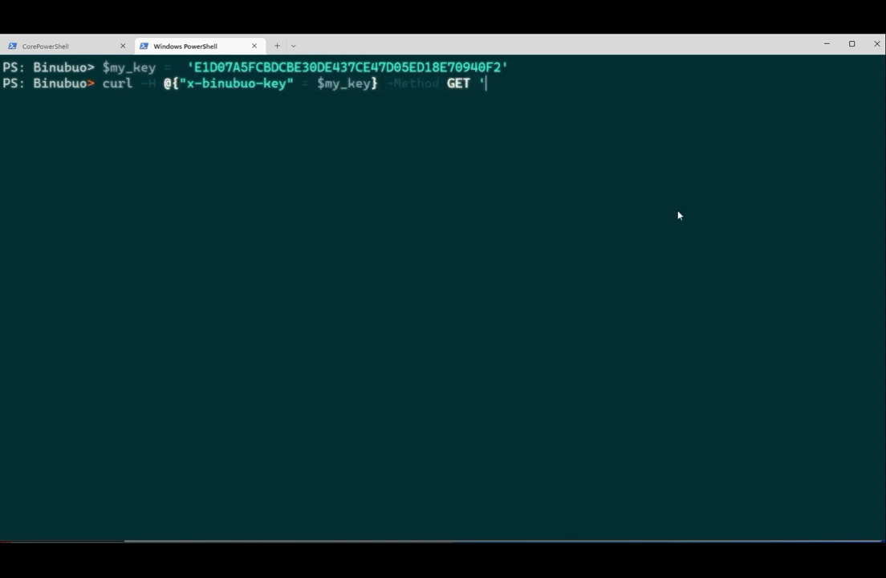
{"action": "key", "text": "ctrl+v"}
{"action": "type", "text": "' | Selec"}
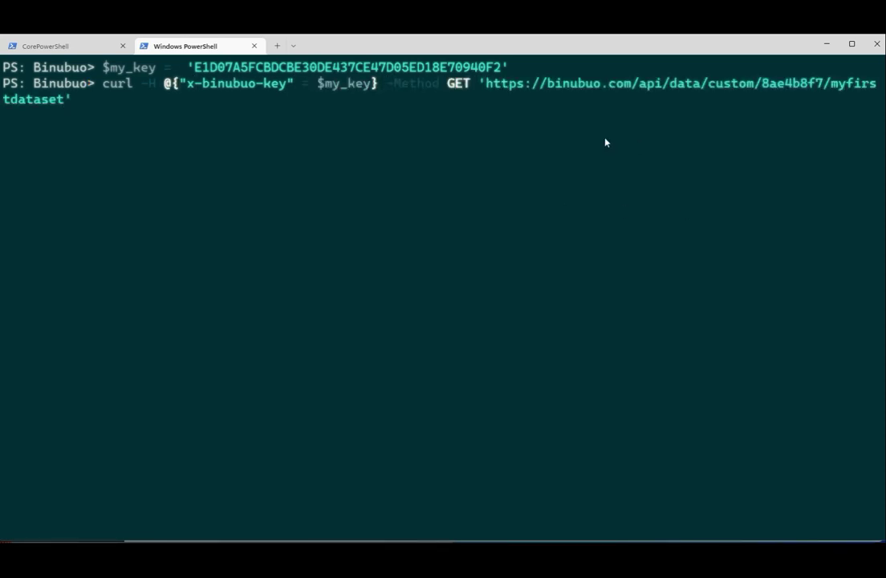
{"action": "type", "text": "t-Object -"}
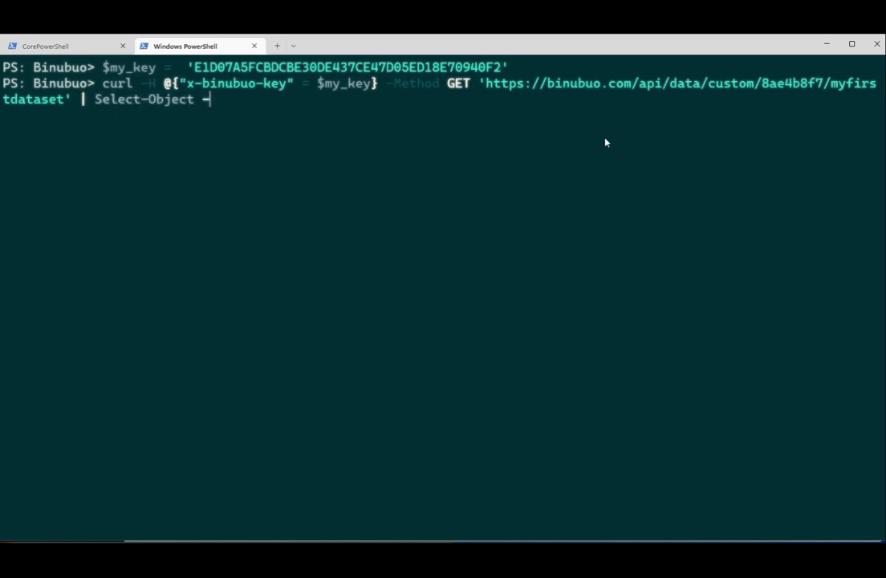
{"action": "type", "text": "Expand Content"}
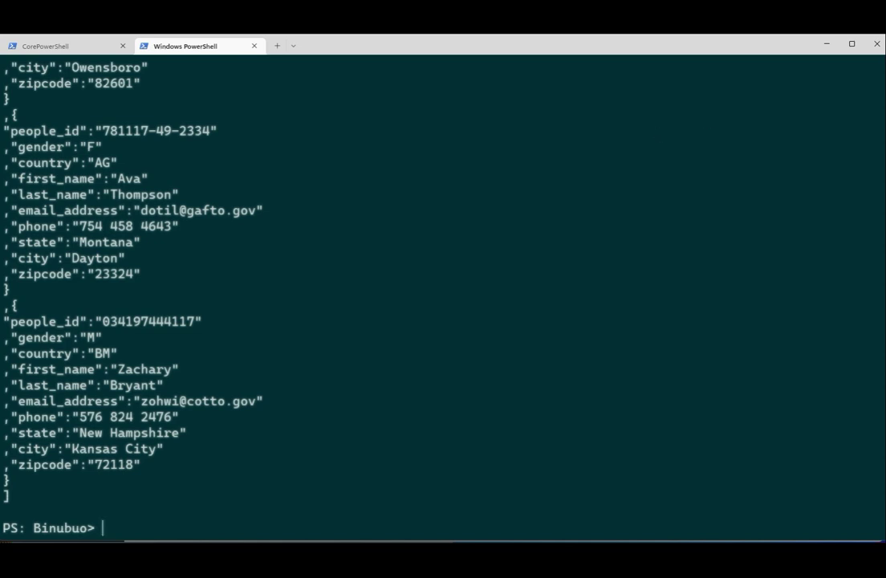
- Start a Python session from the prompt and import binubuo from the binubuo package
{"action": "type", "text": "python"}
{"action": "key", "text": "Return"}
{"action": "type", "text": "from binubuo import binubuo"}
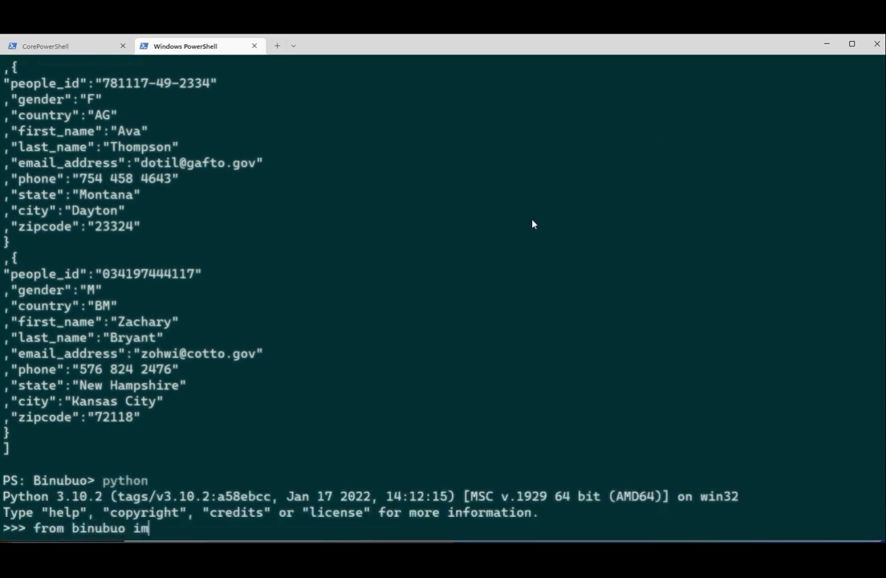
{"action": "key", "text": "Return"}
- Create a binubuo client object named binu, passing the API key as its argument
{"action": "type", "text": "bi"}
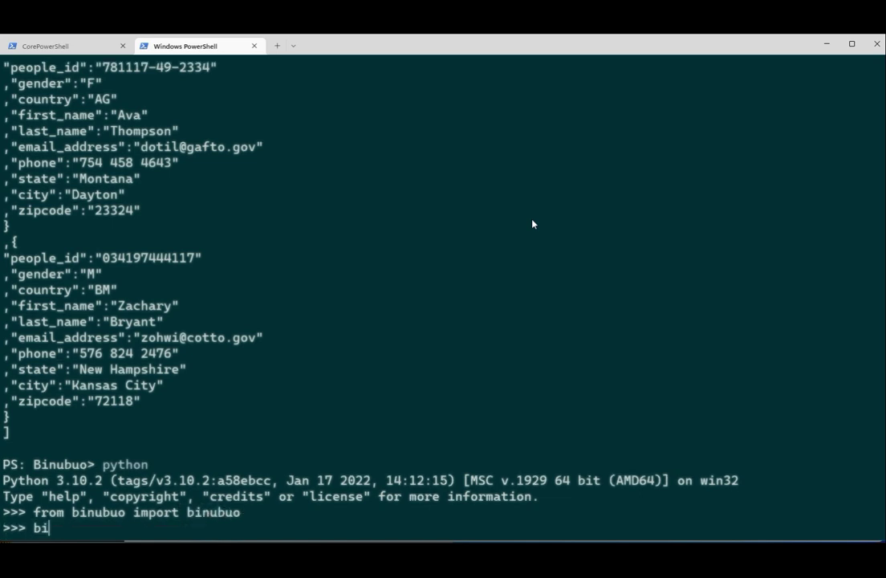
{"action": "type", "text": "nu = binubuo('"}
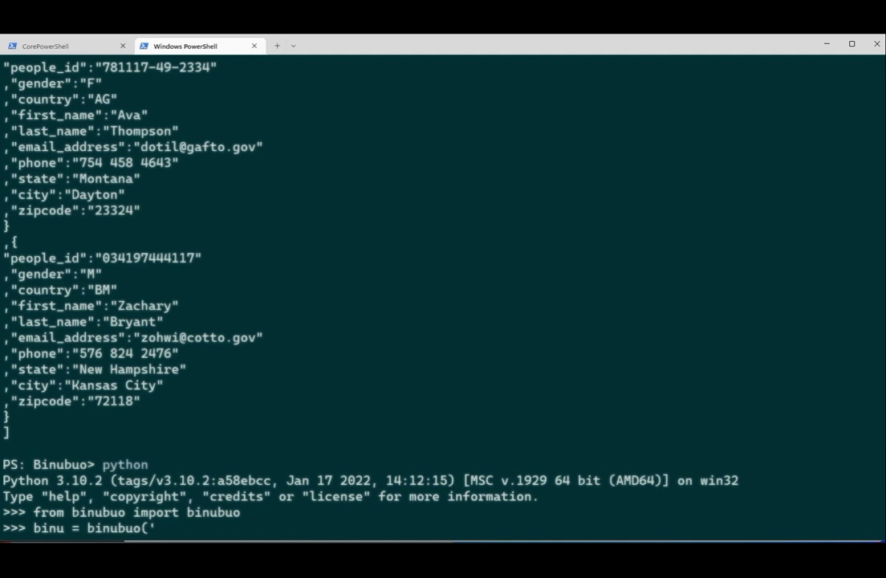
{"action": "type", "text": "')"}
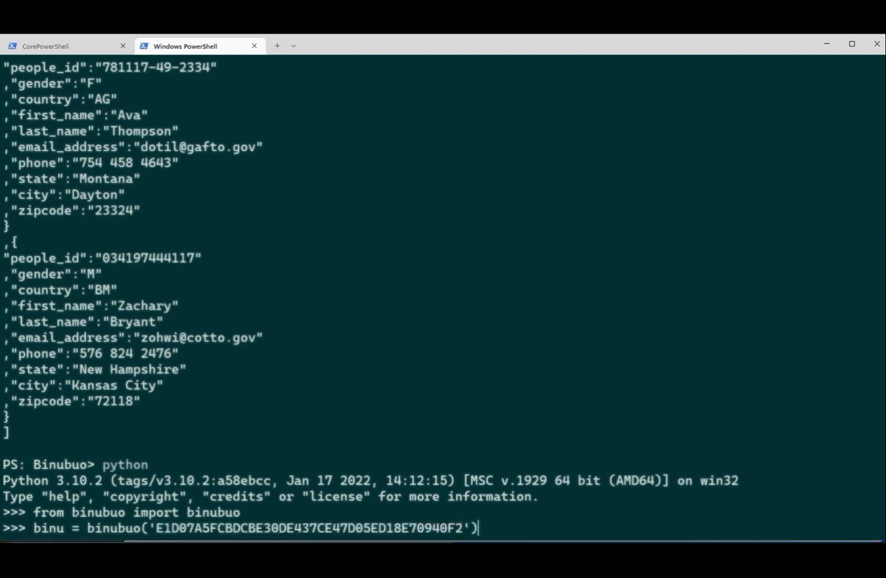
{"action": "key", "text": "Return"}
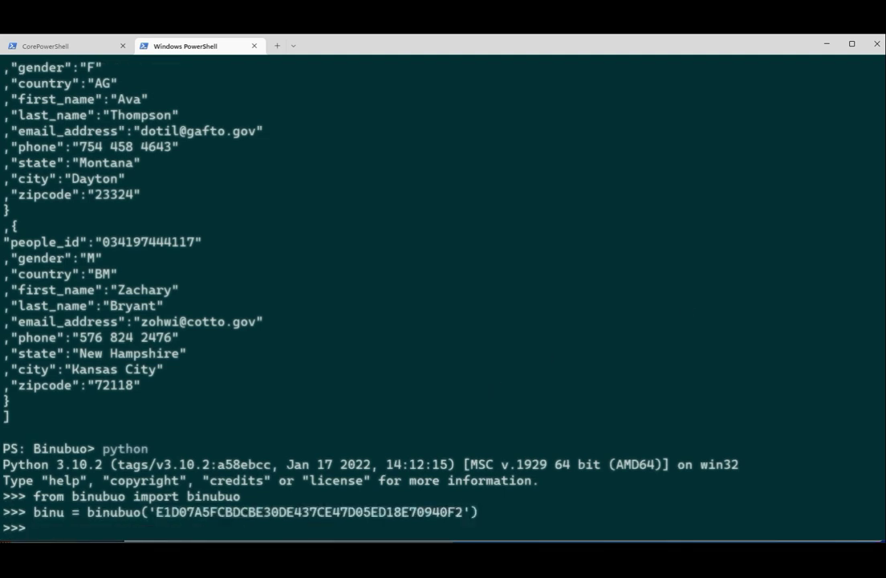
- Fetch rows from the custom dataset by running binu.dataset('myfirstdataset')
{"action": "type", "text": "binu.dataset"}
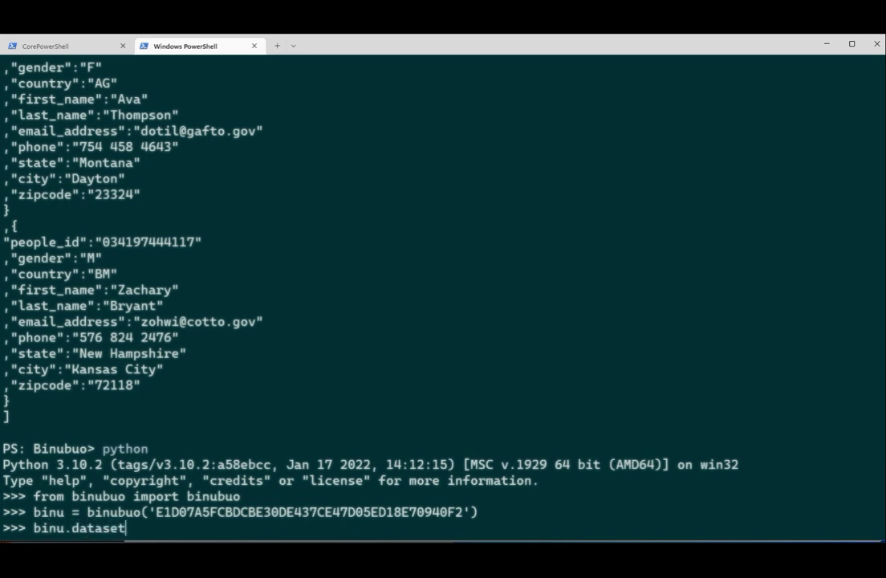
{"action": "type", "text": "('myfirst"}
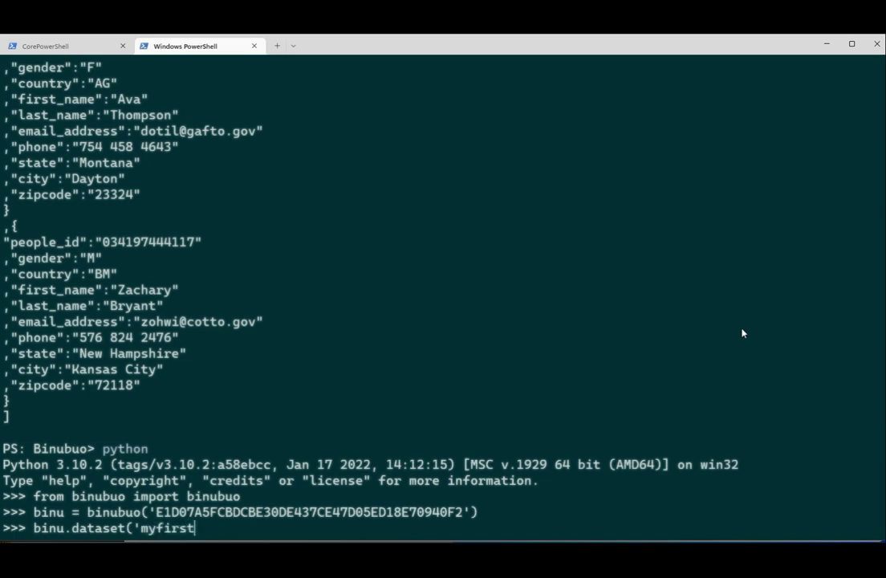
{"action": "type", "text": "dataset'"}
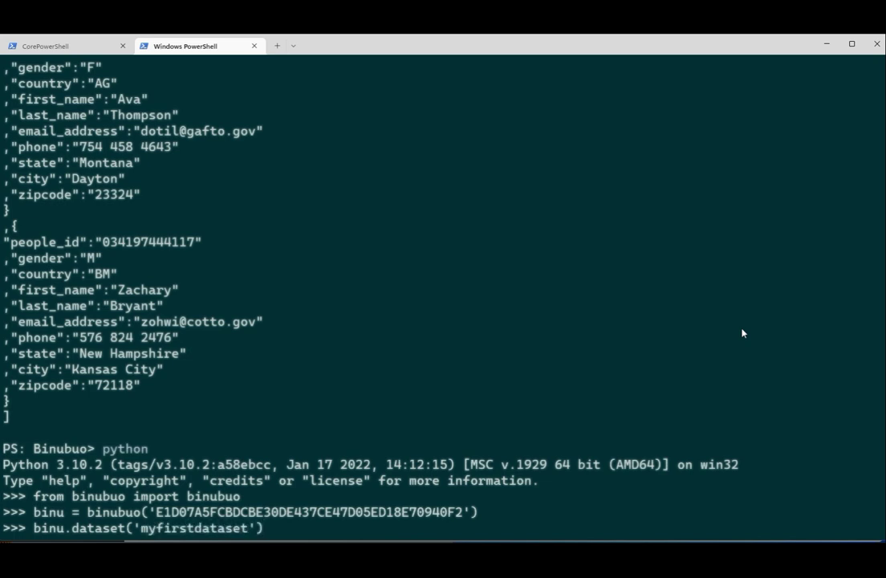
{"action": "type", "text": ")"}
{"action": "key", "text": "Return"}
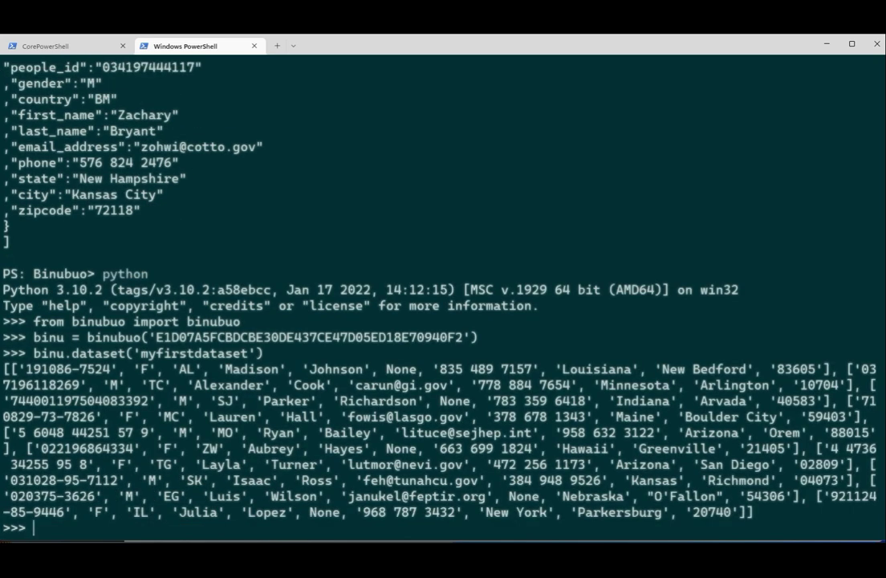
- Turn on CSV output with binu.csv(1) and run the myfirstdataset call again
{"action": "type", "text": "binu.csv(1)"}
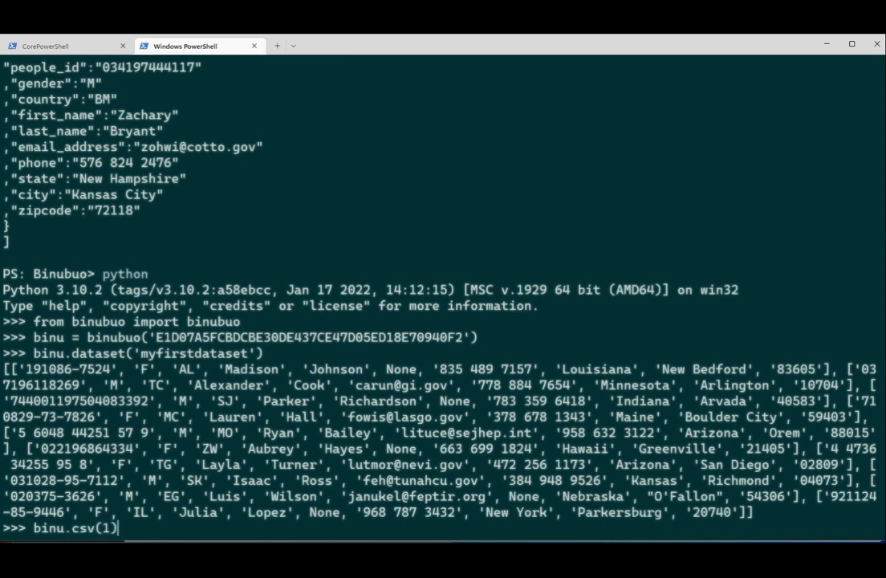
{"action": "key", "text": "Return"}
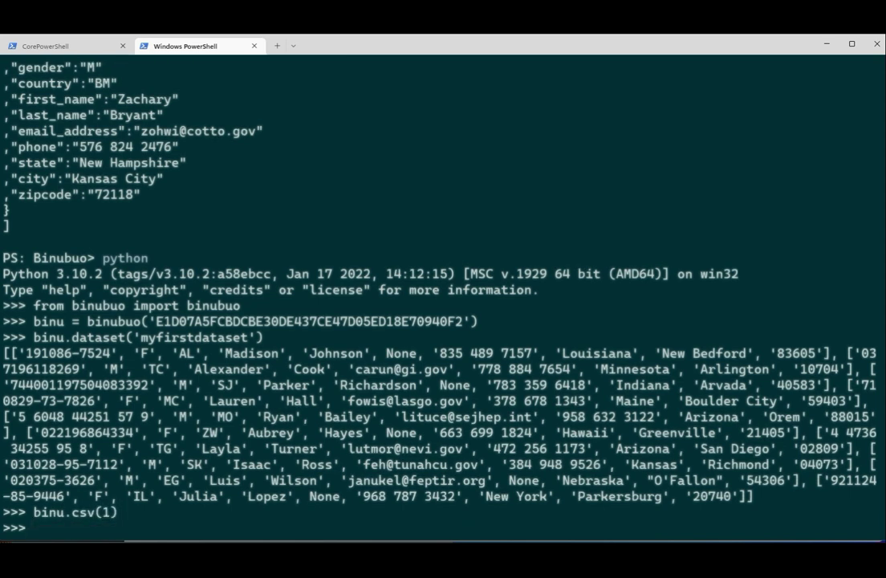
{"action": "key", "text": "Up"}
{"action": "key", "text": "Up"}
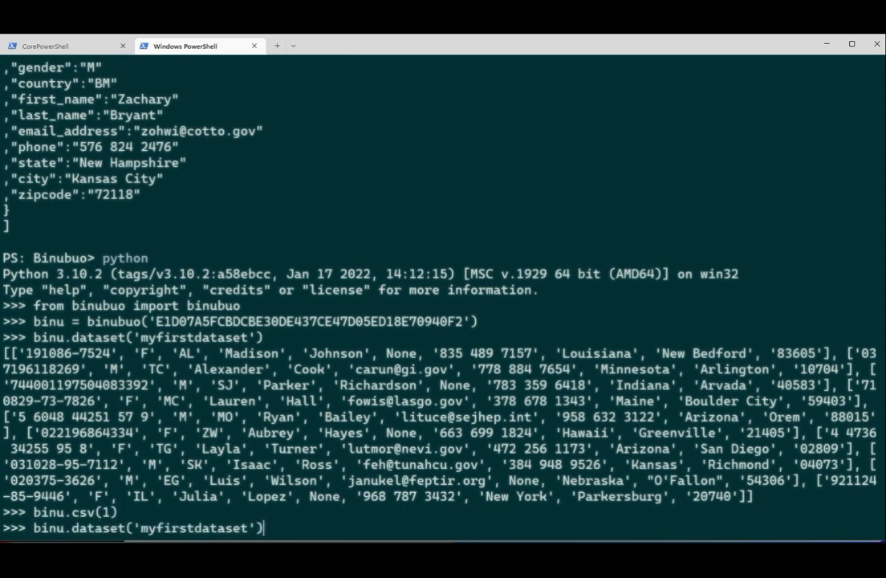
{"action": "key", "text": "Return"}
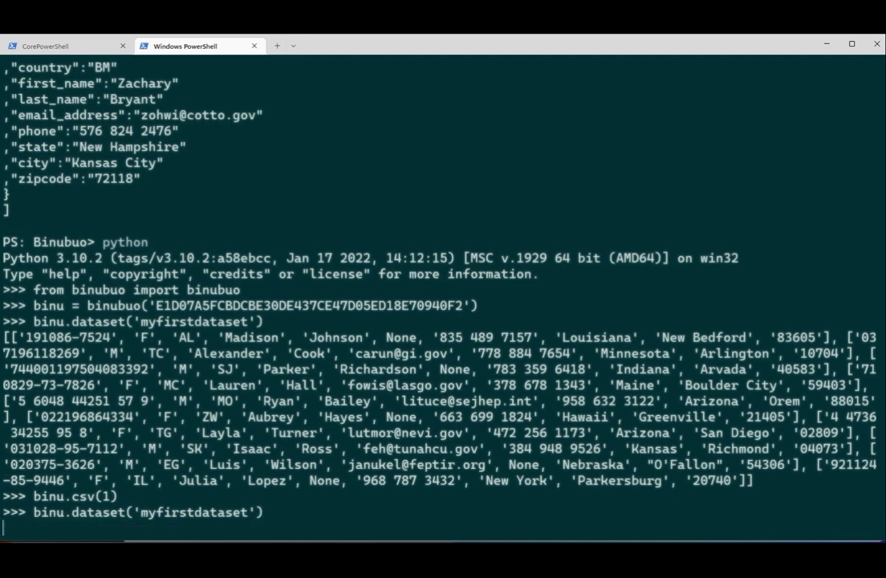